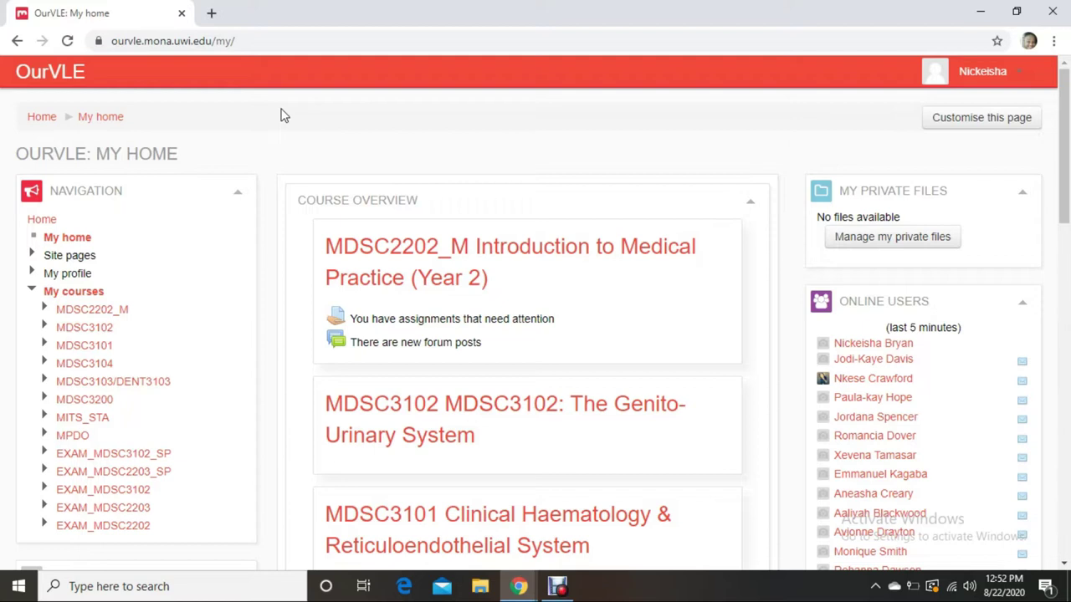
Browse Course overview and open the MDSC3102 Genito-Urinary System course.
scroll(437, 149, down, 4)
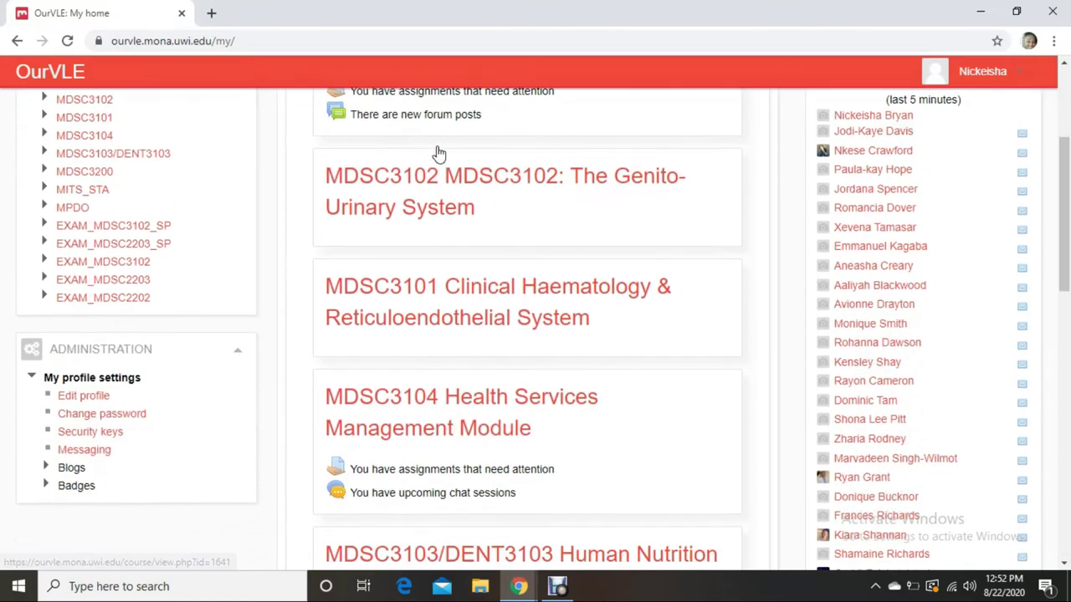
scroll(436, 149, down, 2)
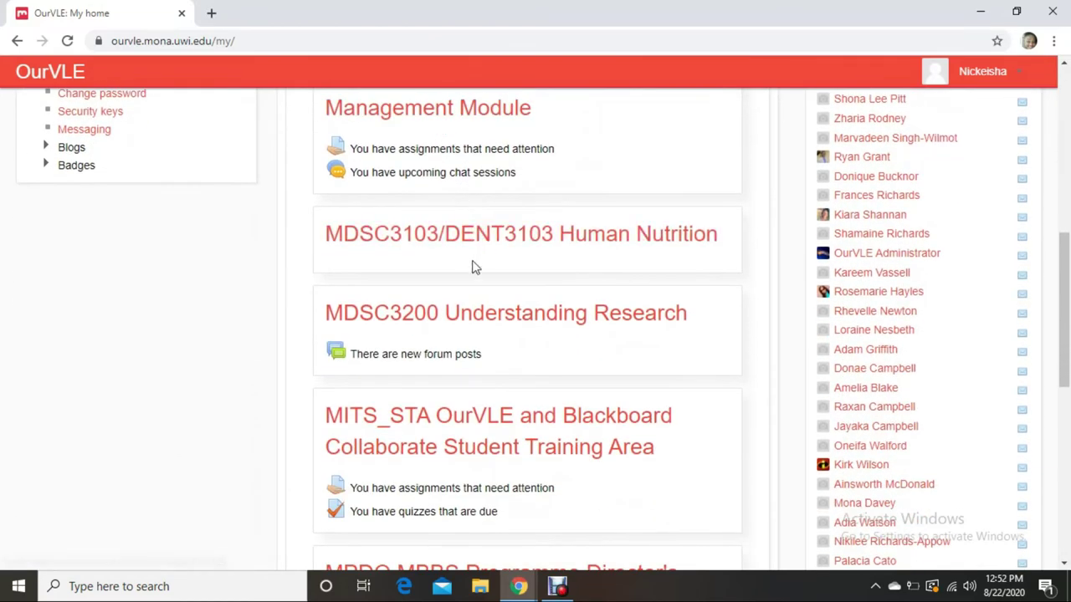
scroll(484, 303, down, 3)
scroll(482, 302, up, 9)
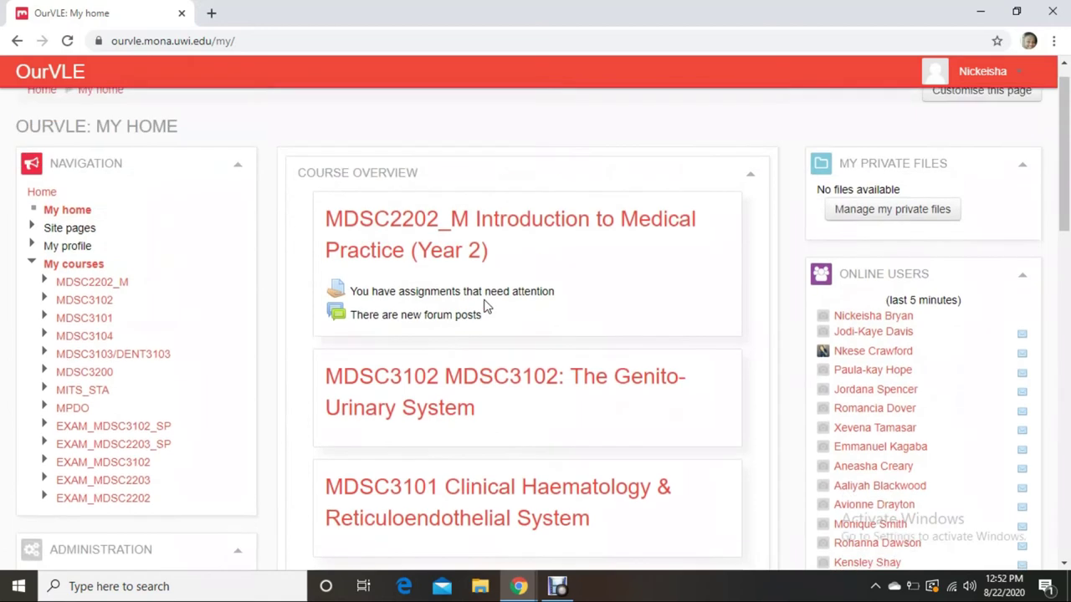
scroll(482, 302, down, 1)
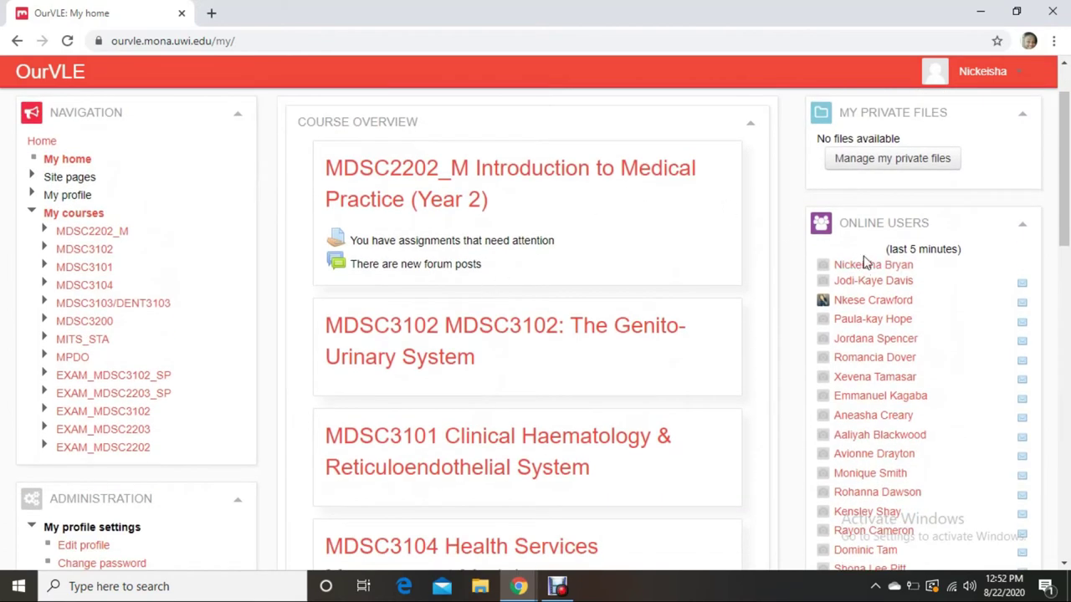
scroll(866, 261, down, 1)
scroll(865, 260, down, 6)
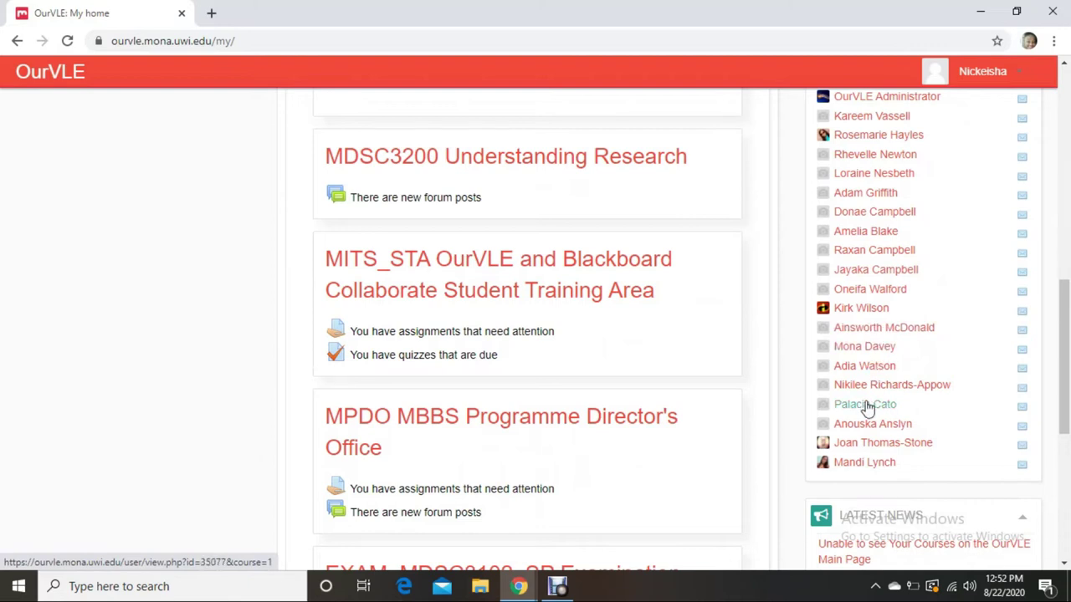
scroll(1004, 464, up, 9)
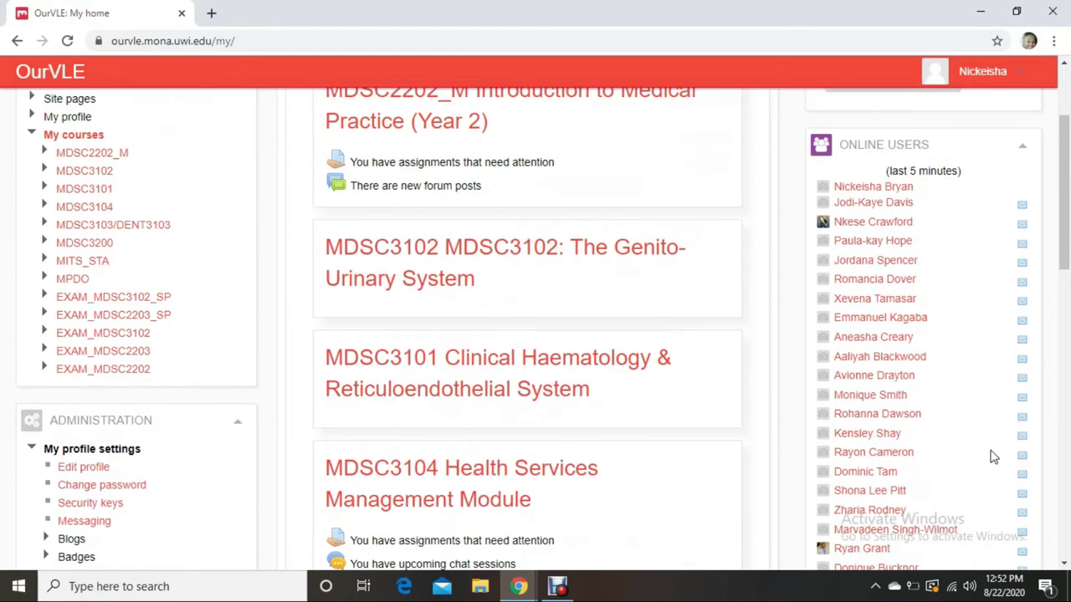
scroll(593, 289, down, 2)
scroll(592, 283, up, 1)
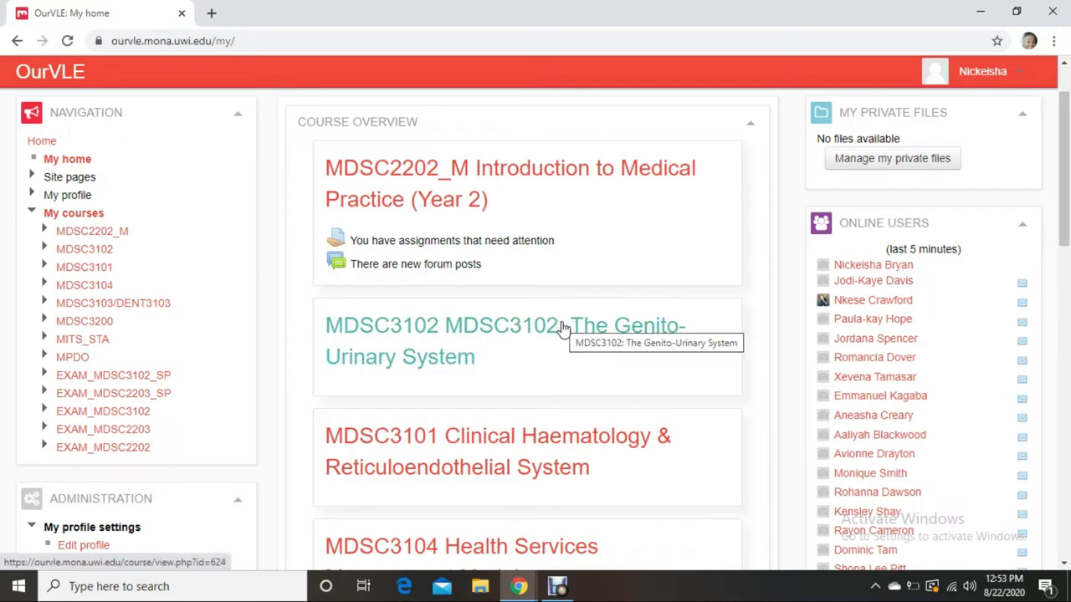
click(592, 325)
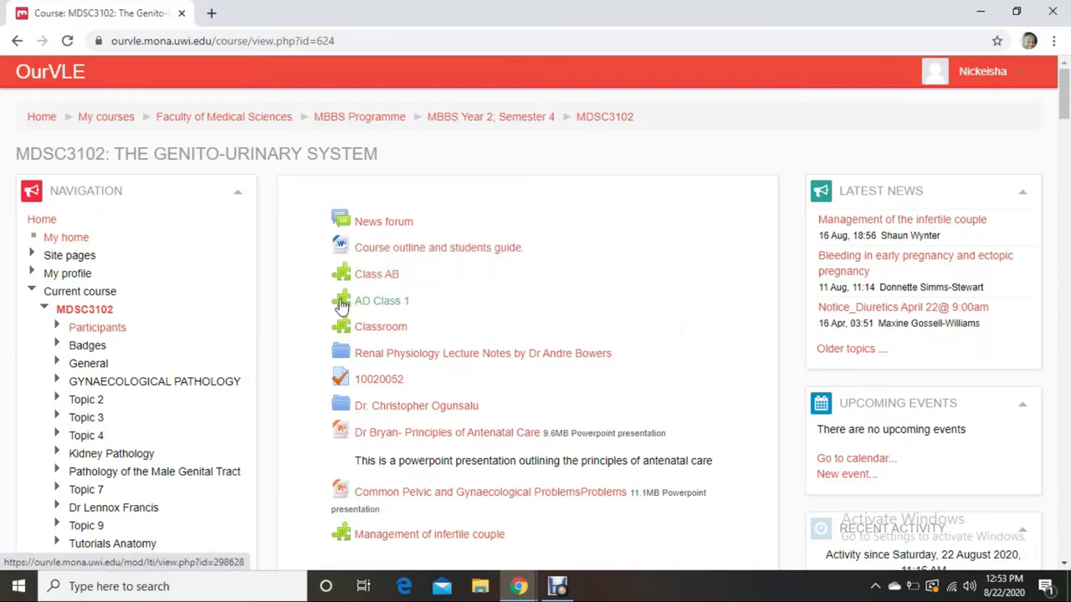
Scroll the course page down to the Gynaecological Pathology section.
scroll(515, 299, down, 1)
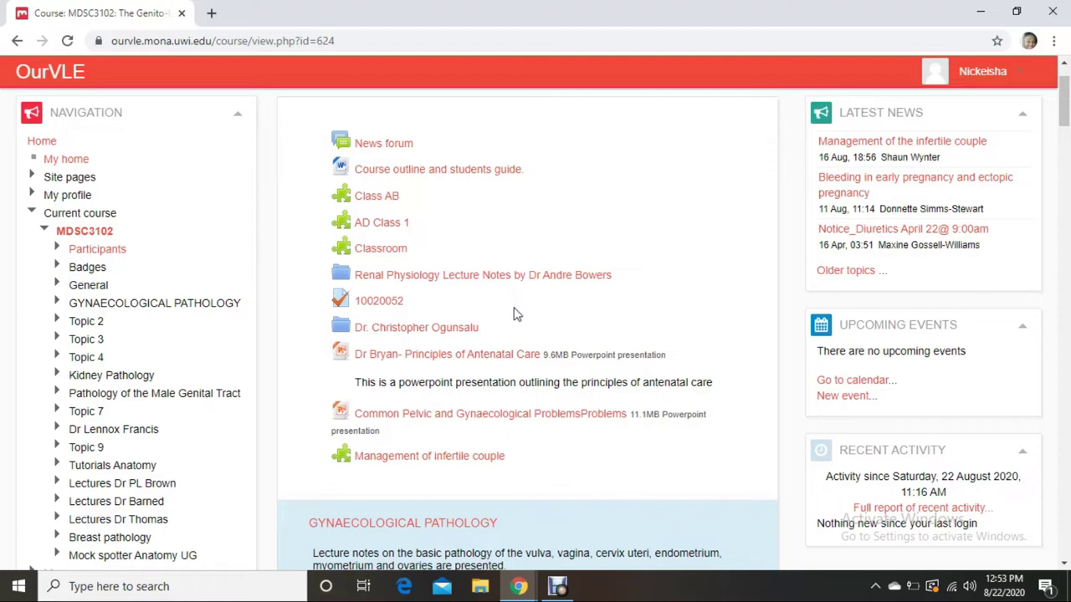
scroll(519, 323, down, 1)
scroll(519, 323, down, 2)
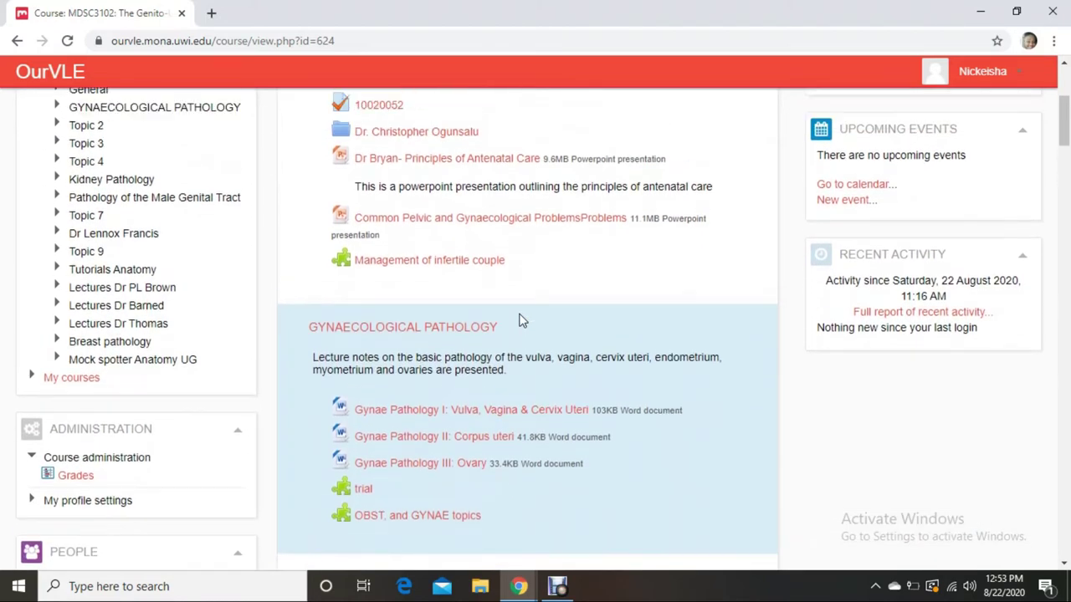
scroll(520, 323, up, 2)
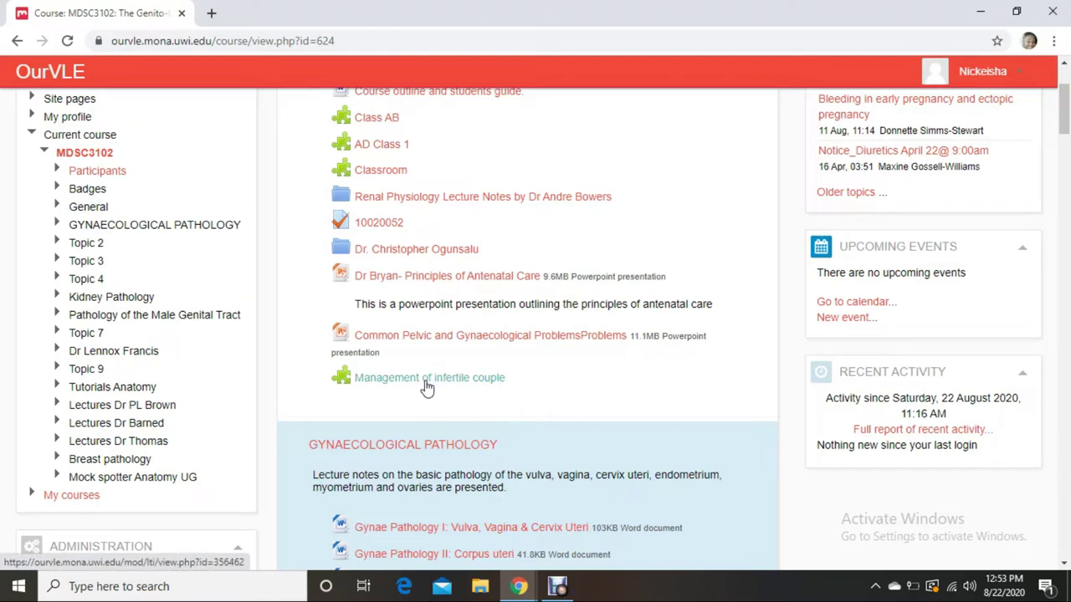
scroll(427, 387, down, 5)
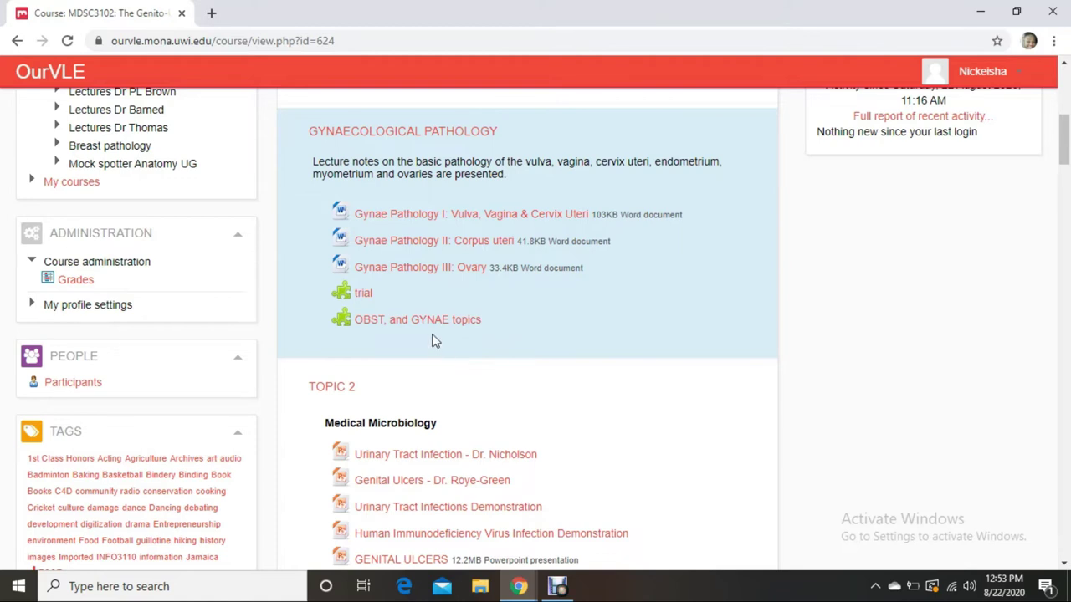
Open the 'OBST, and GYNAE topics' sessions page and show the OBST and Gynae Lectures details.
click(355, 321)
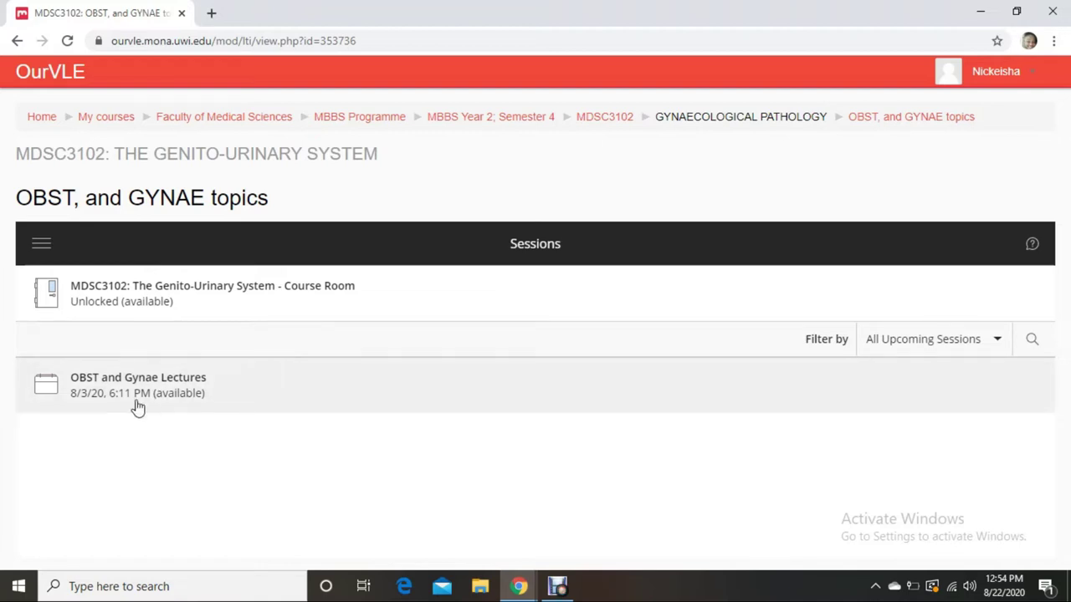
click(200, 389)
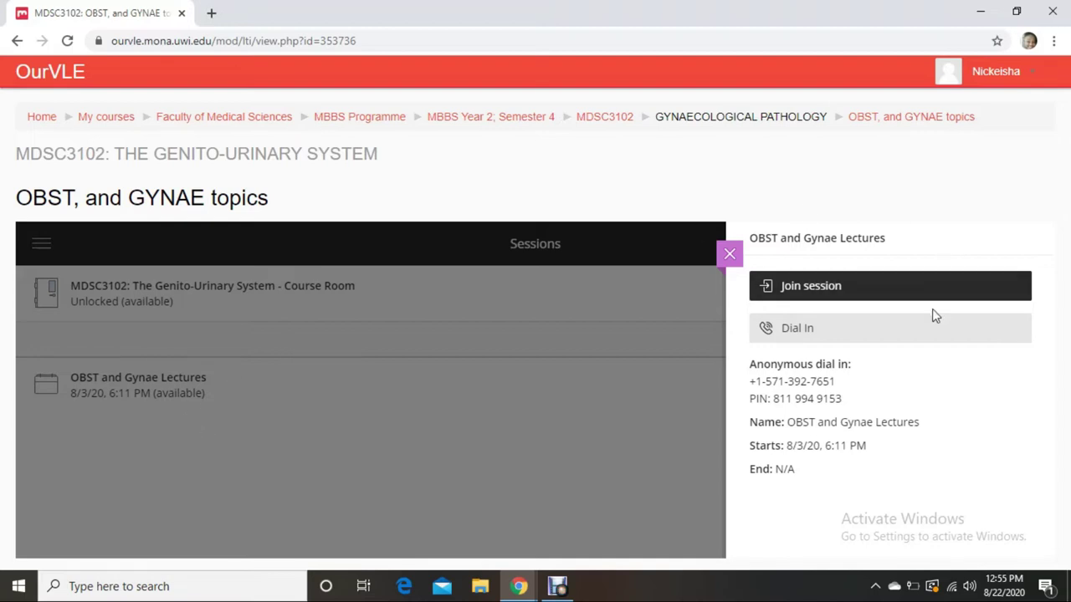
Join the OBST and Gynae Lectures session in Collaborate.
click(854, 286)
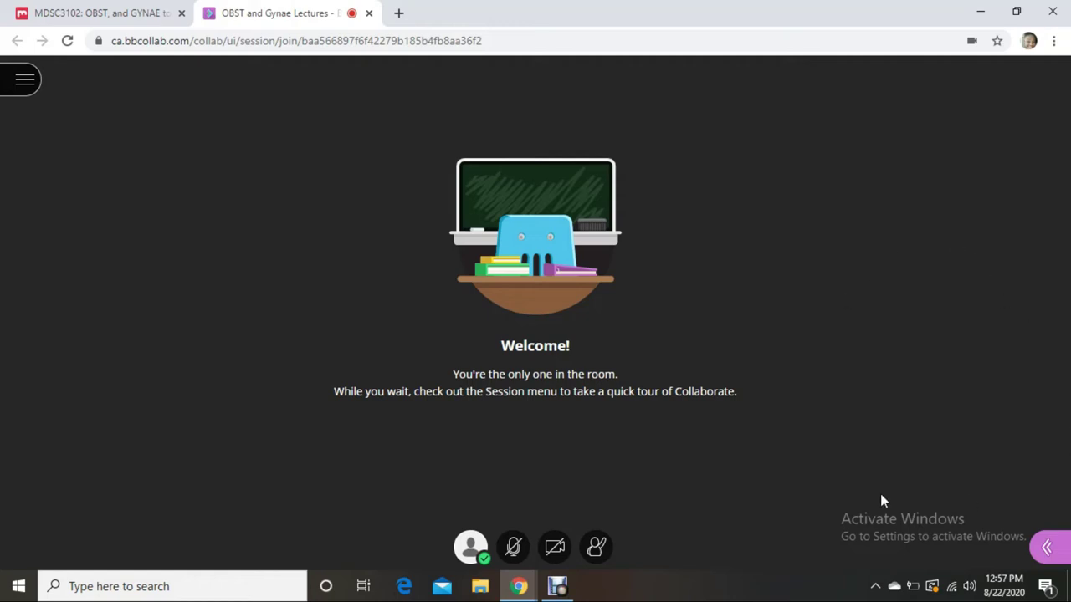
Open the Everyone chat panel, draft 'record.' as a test message, then erase it.
click(1047, 549)
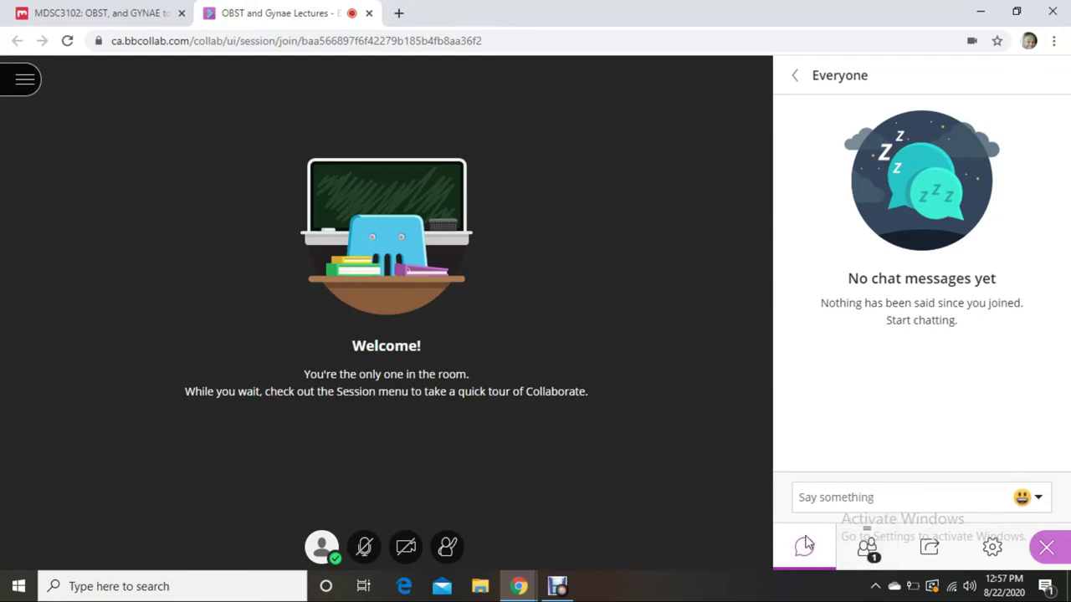
click(836, 495)
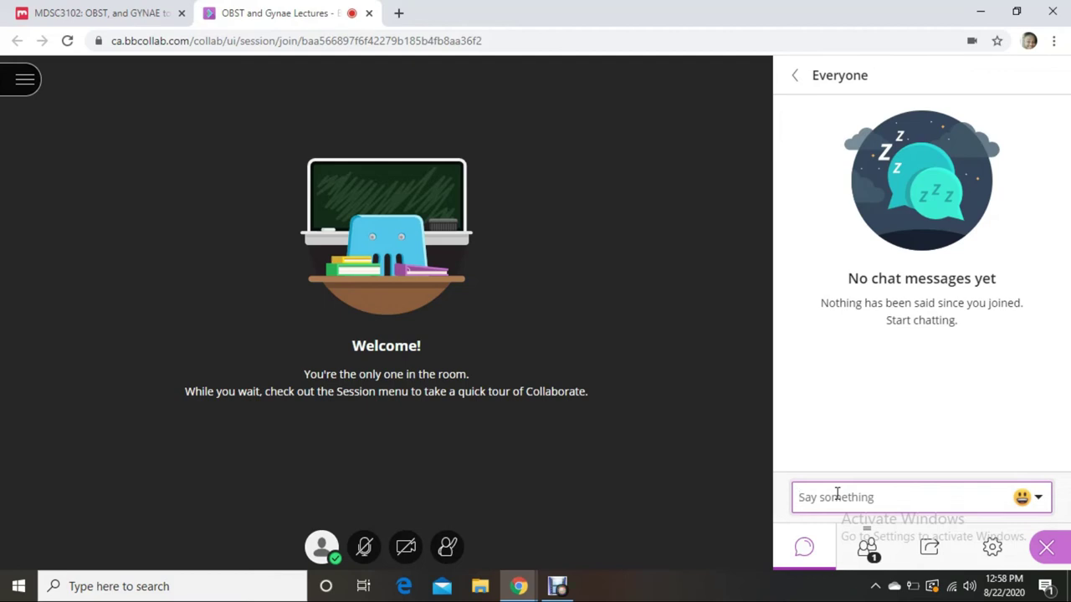
text(record.)
key(BackSpace)
key(BackSpace)
key(BackSpace)
key(BackSpace)
key(BackSpace)
key(BackSpace)
key(BackSpace)
click(364, 547)
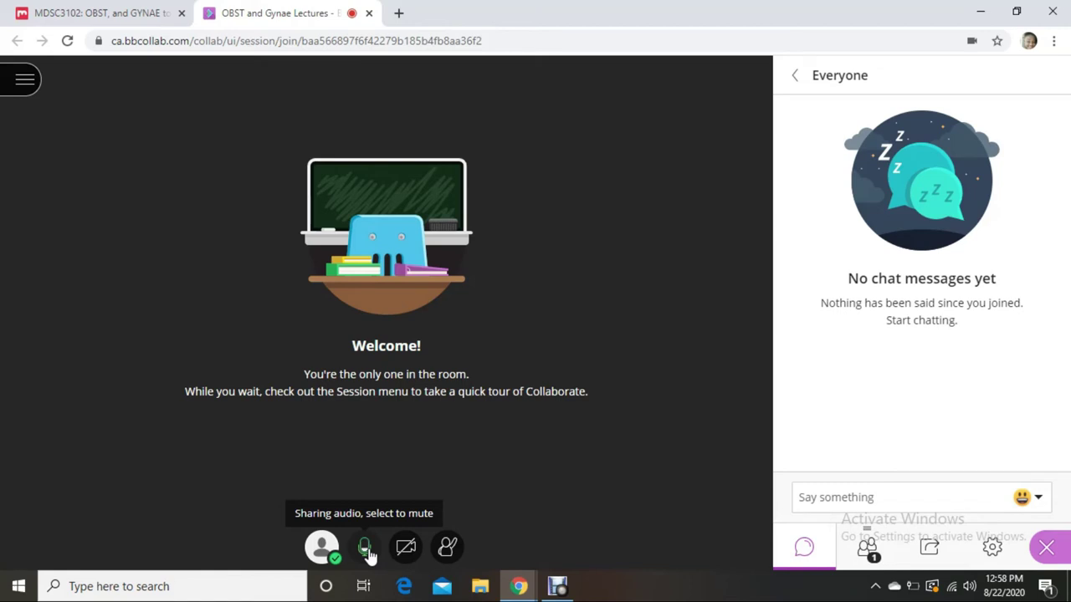
click(366, 548)
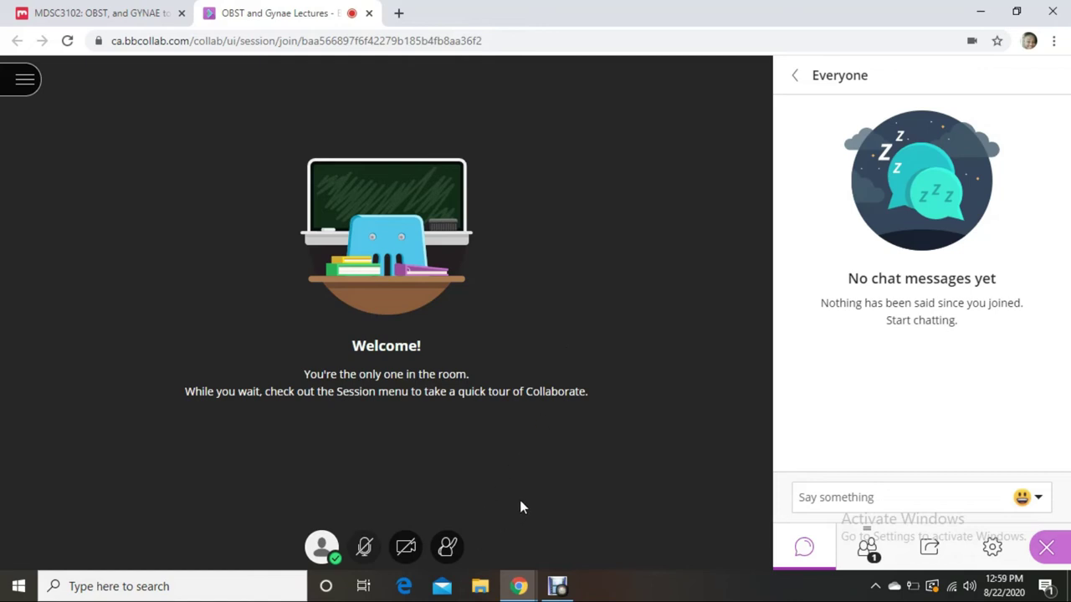
click(451, 548)
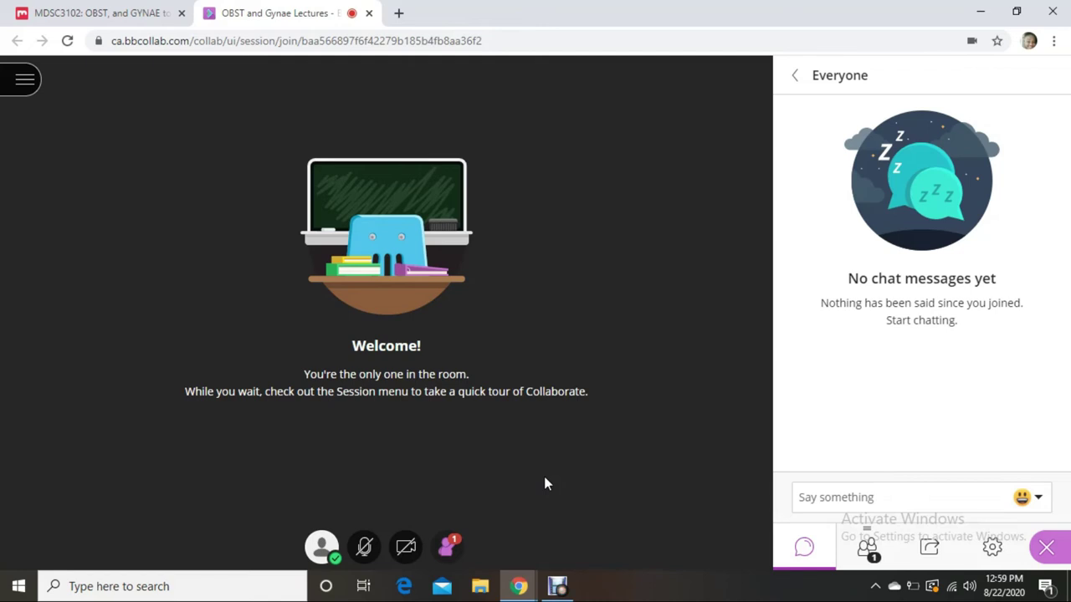
click(364, 549)
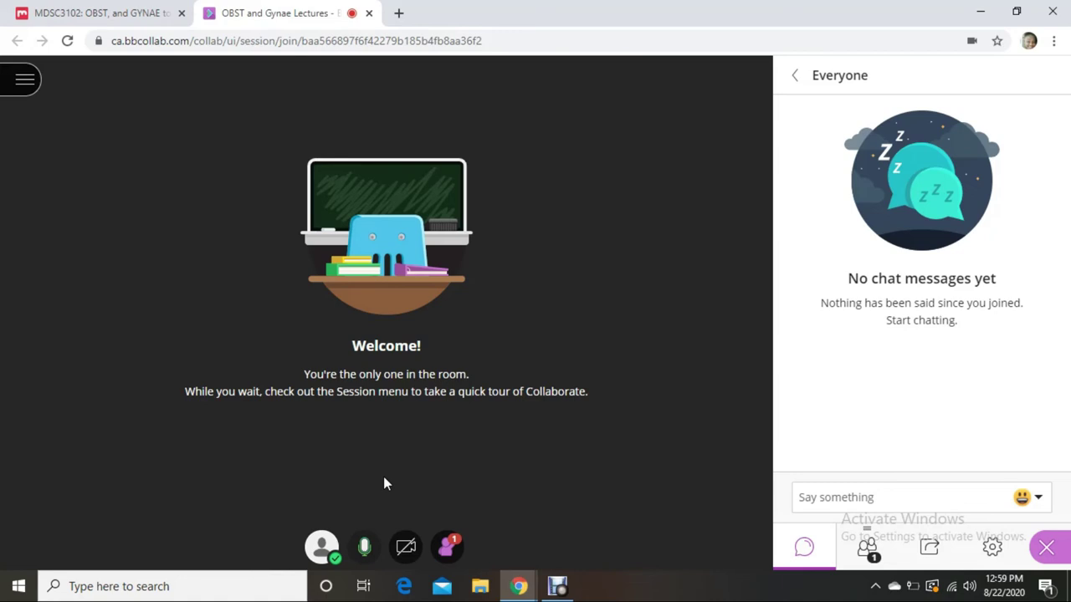
click(369, 544)
click(448, 546)
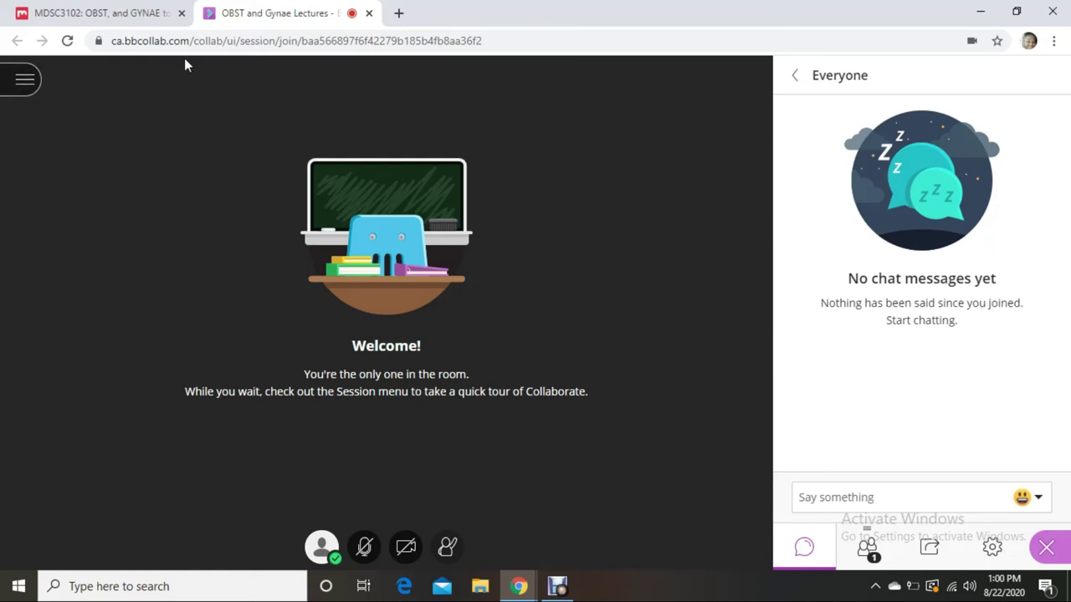
Leave the Collaborate session from the Session menu.
click(25, 80)
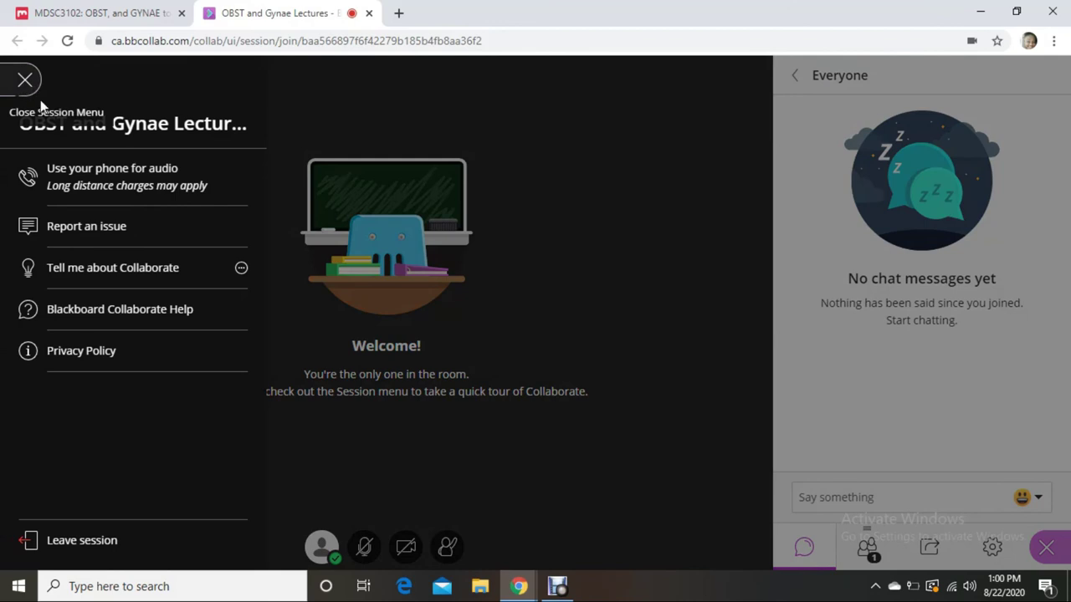
click(140, 540)
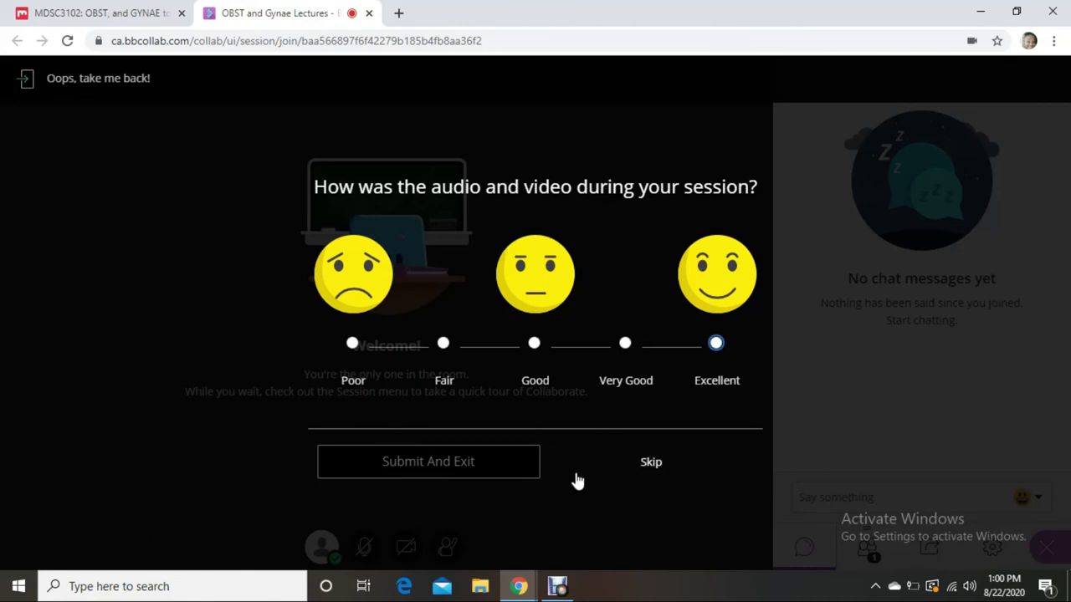
Skip the audio and video rating survey to exit.
click(649, 465)
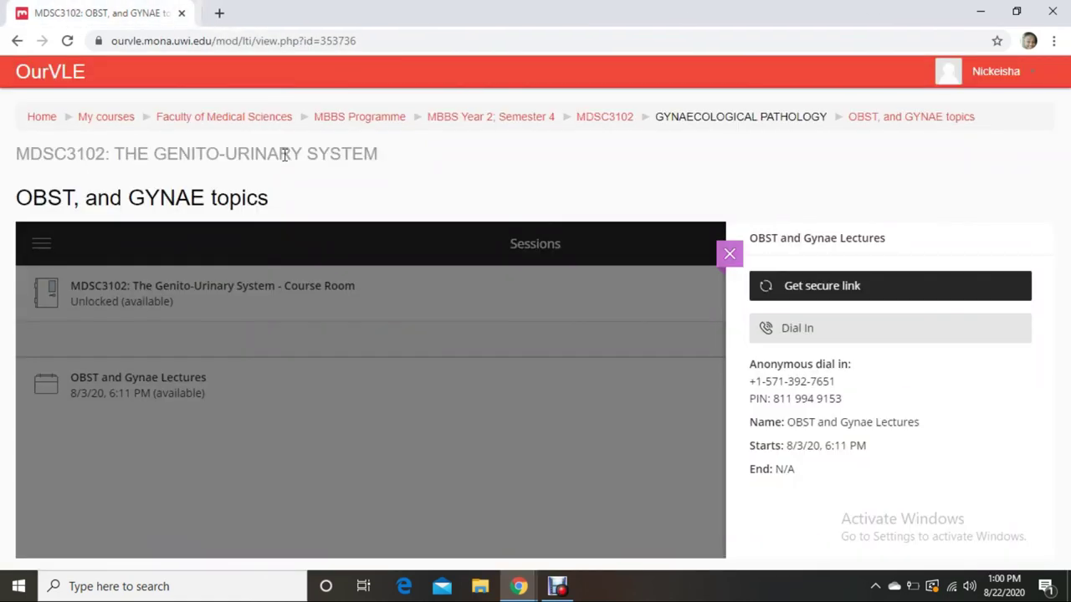
Close the Collaborate tab and open MDSC3101's CLINICAL HAEMATOLOGY VIRTUAL CLASSROOM from My courses.
click(368, 13)
click(730, 254)
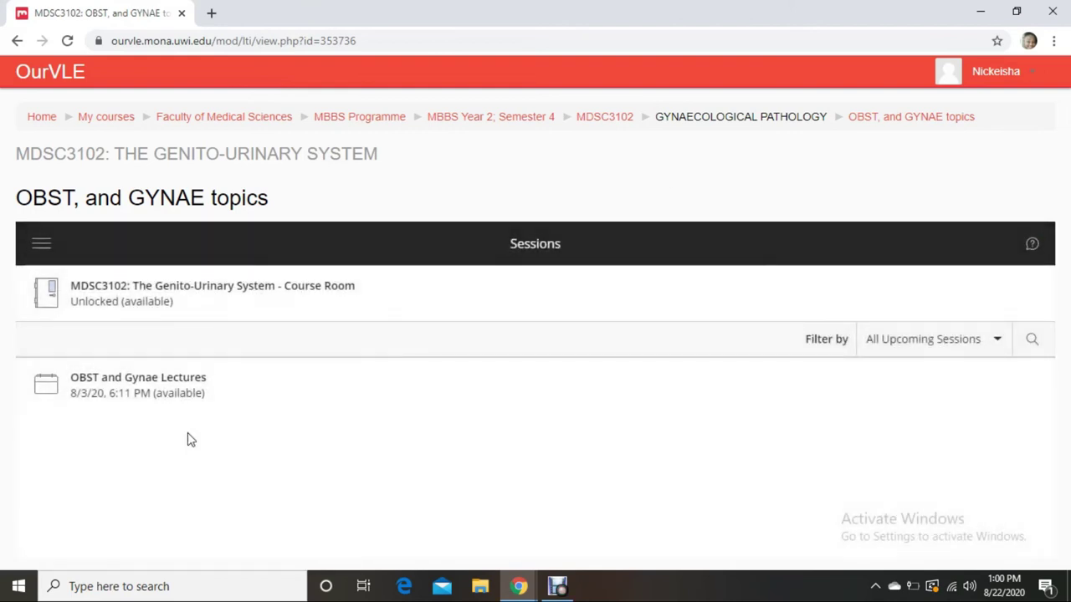
click(94, 123)
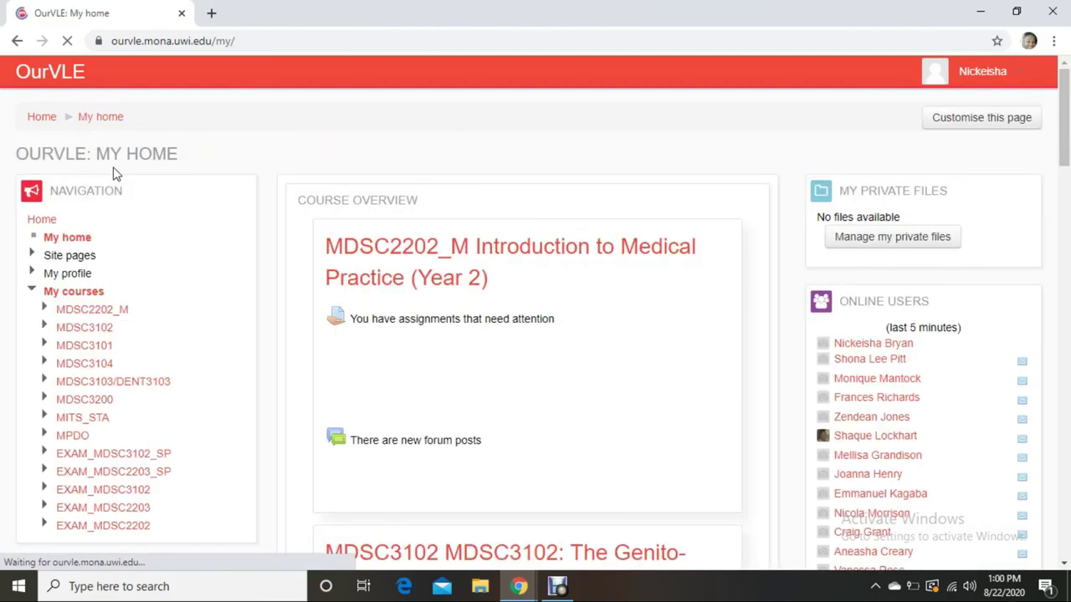
scroll(313, 199, down, 4)
click(430, 205)
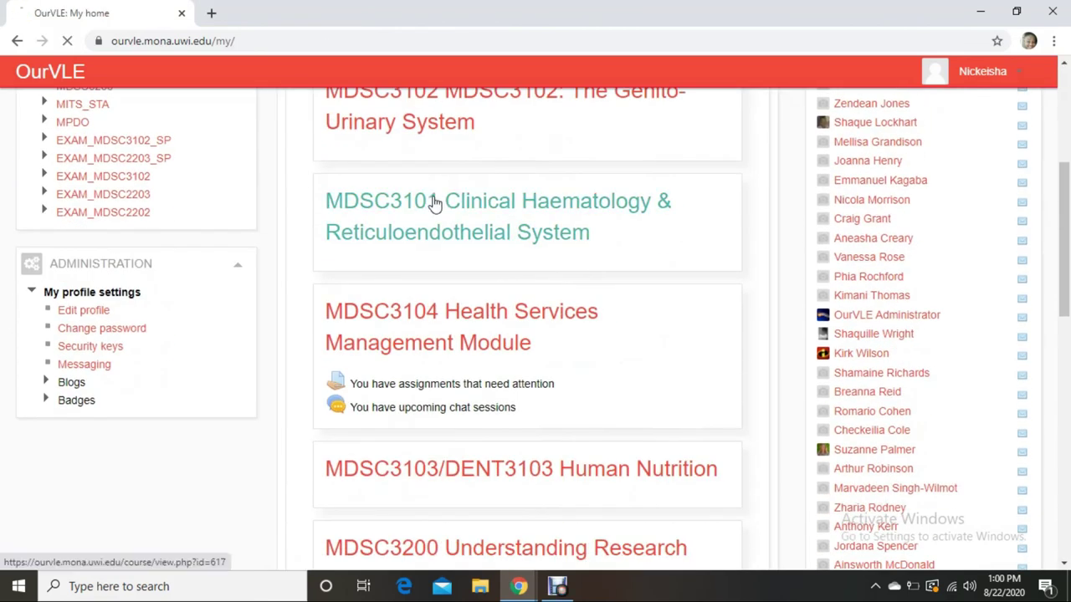
scroll(435, 204, down, 1)
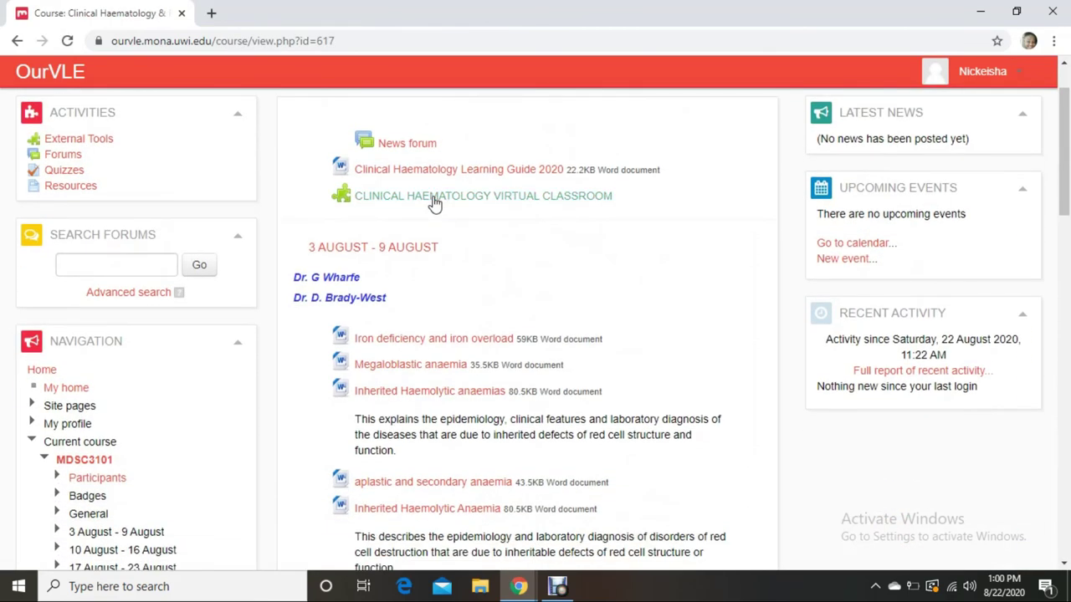
click(434, 203)
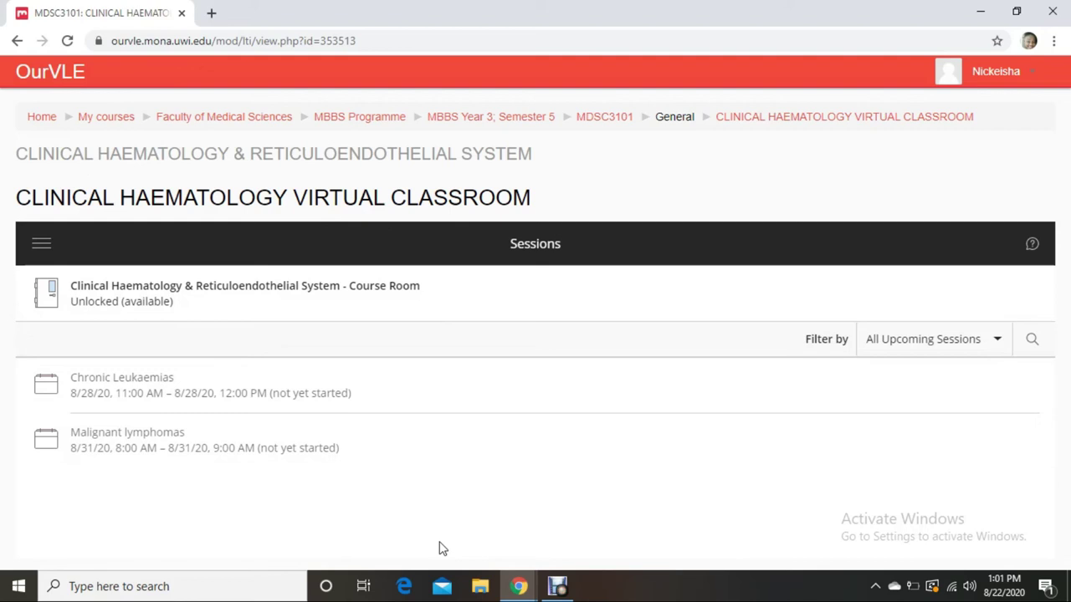
Switch to the course's Recordings list and scroll through it.
click(41, 245)
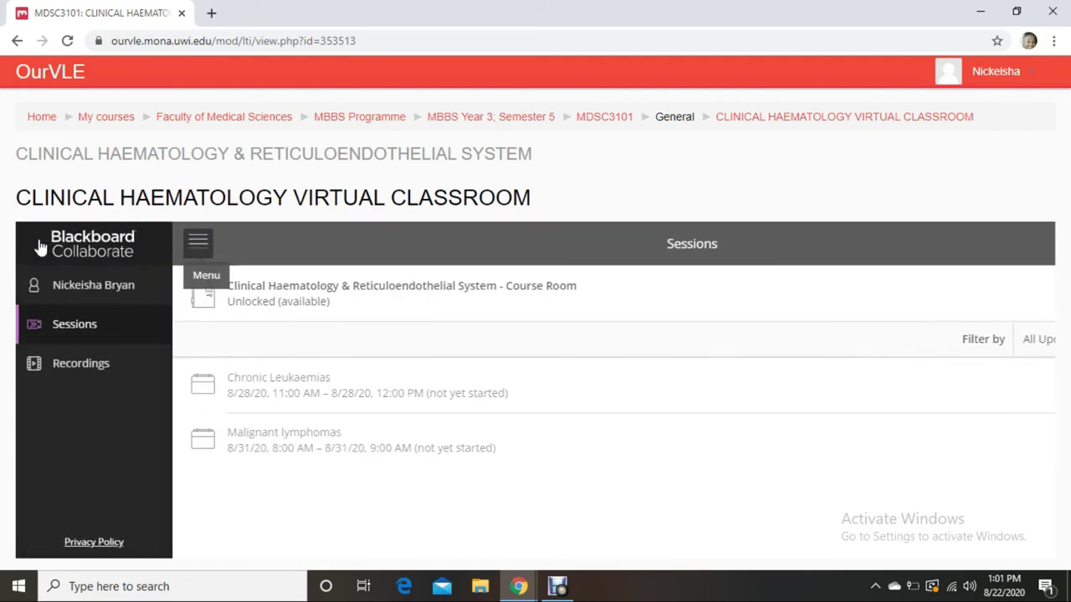
click(94, 368)
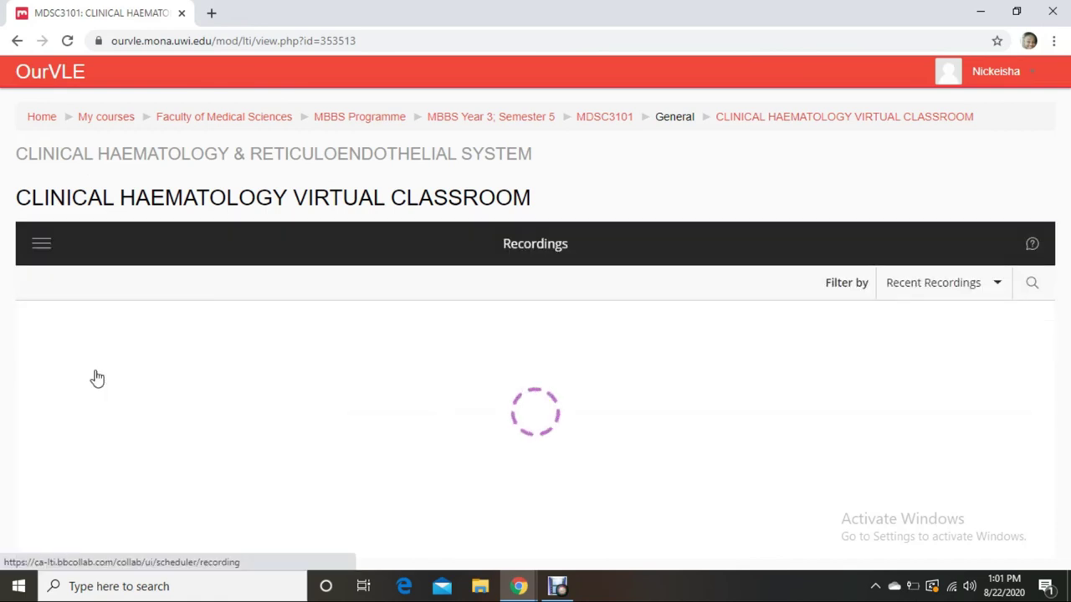
scroll(125, 335, down, 3)
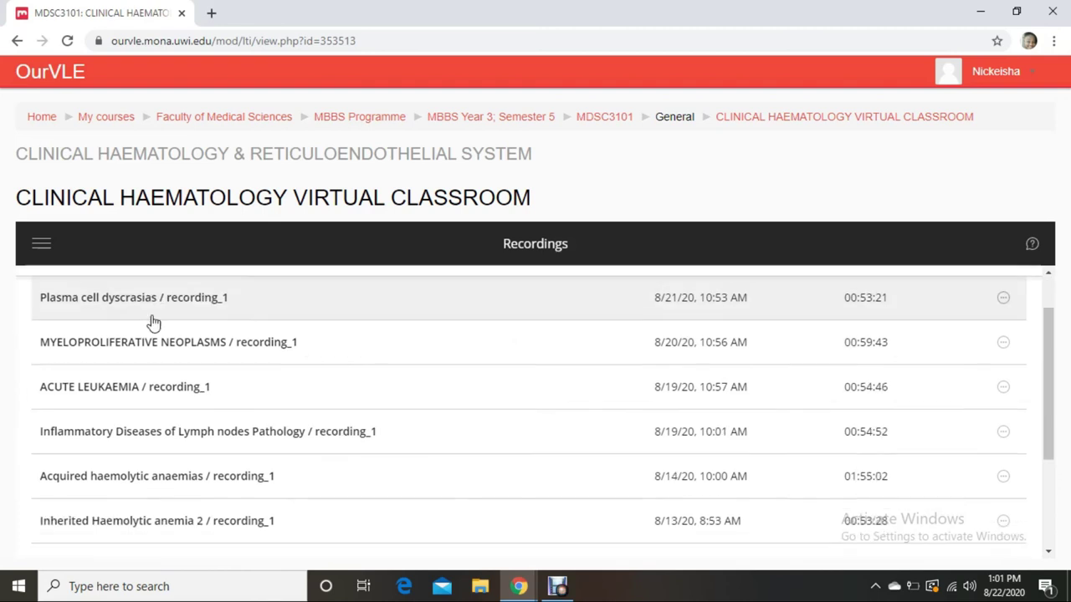
scroll(187, 394, up, 3)
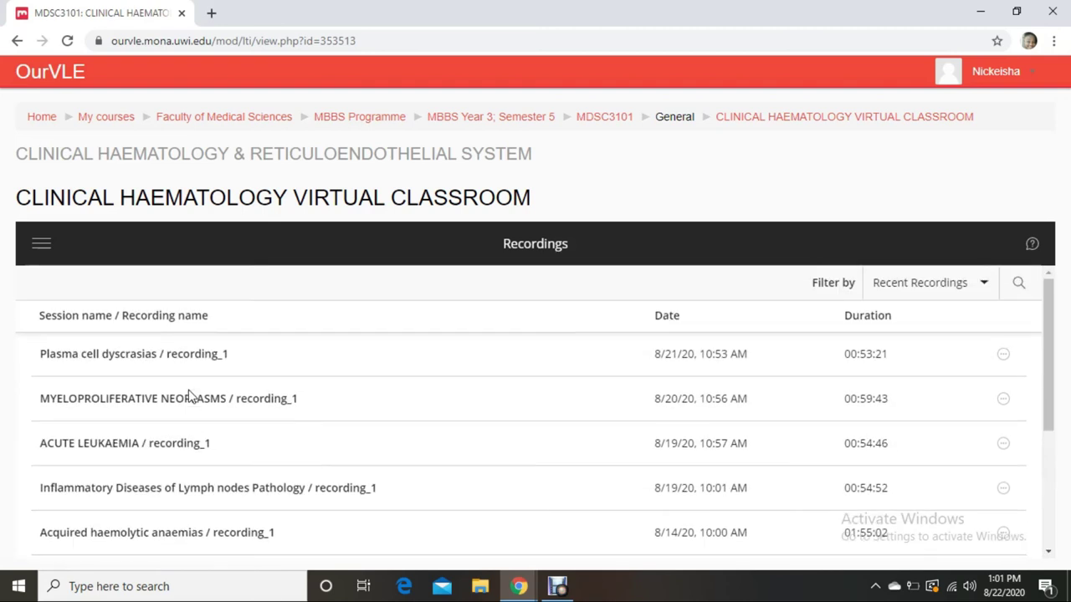
scroll(234, 339, down, 2)
scroll(243, 326, down, 1)
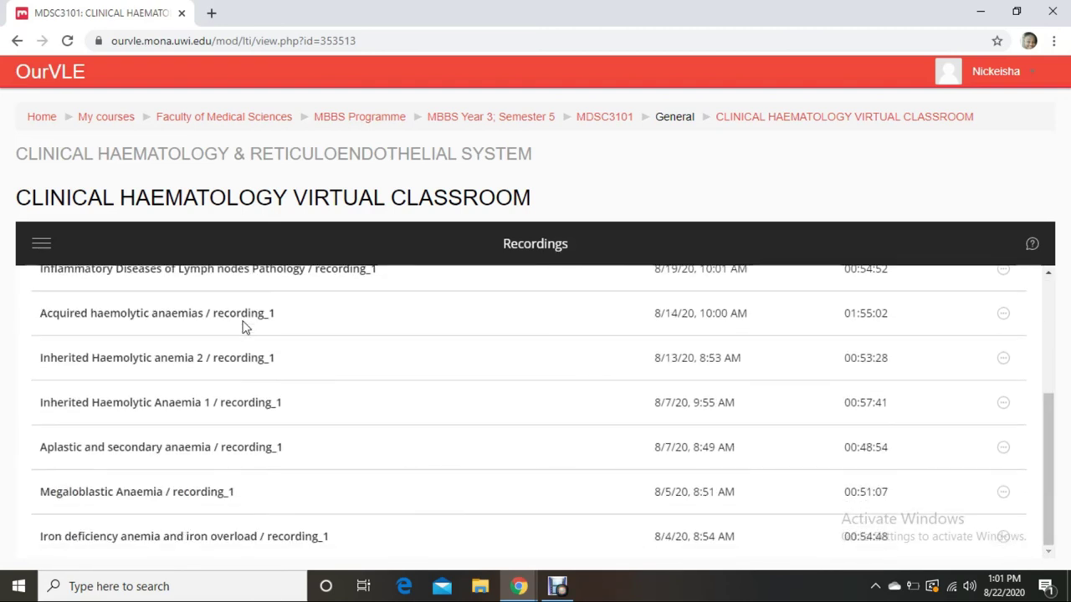
scroll(241, 326, up, 3)
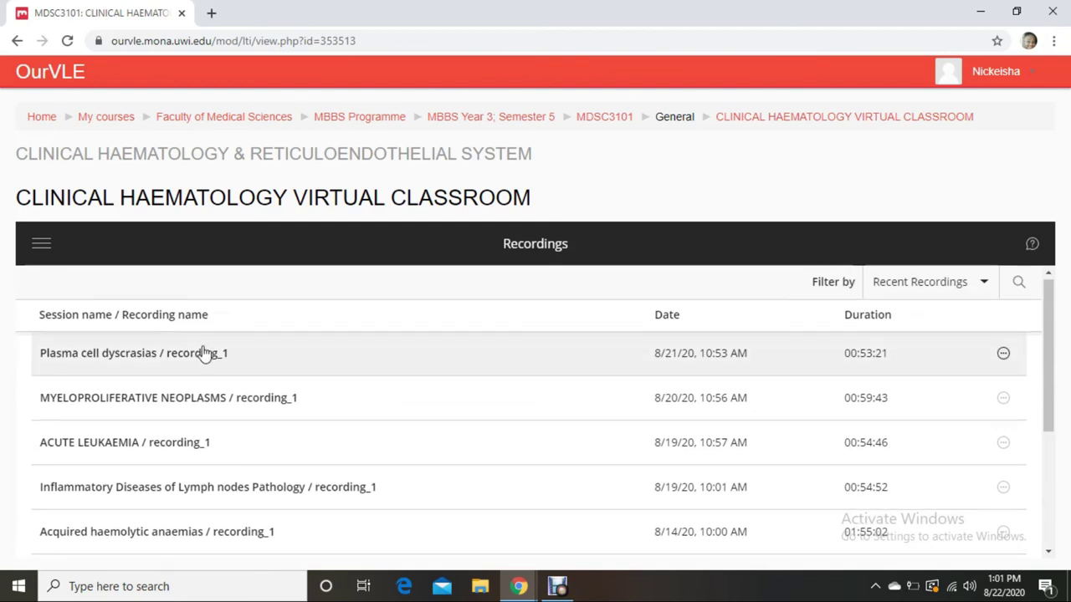
scroll(203, 353, down, 3)
scroll(203, 352, up, 3)
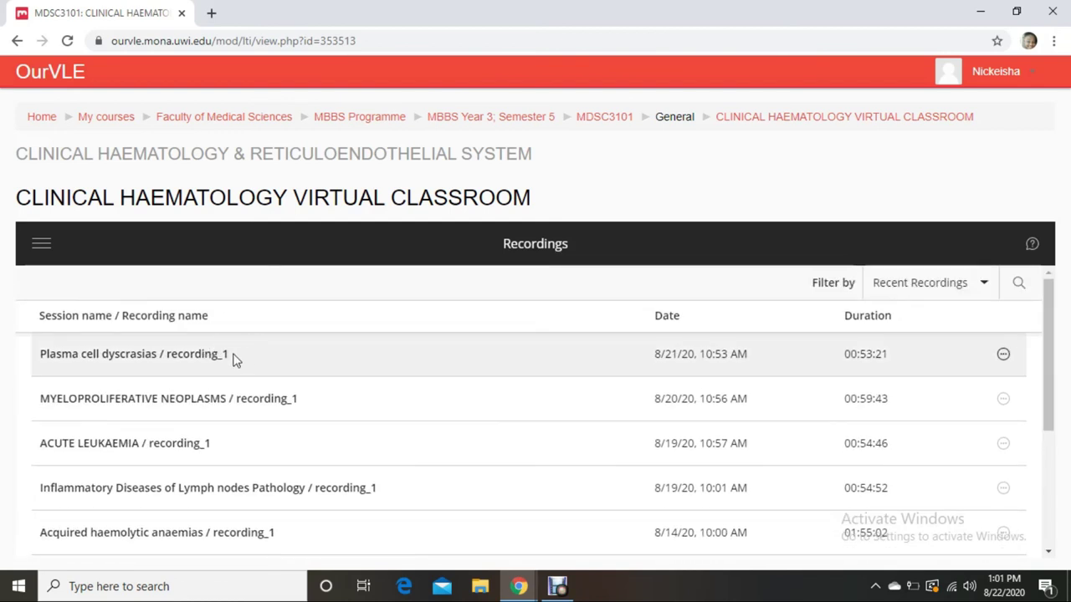
Open and dismiss the Plasma cell dyscrasias recording options, then open Filter by.
click(189, 360)
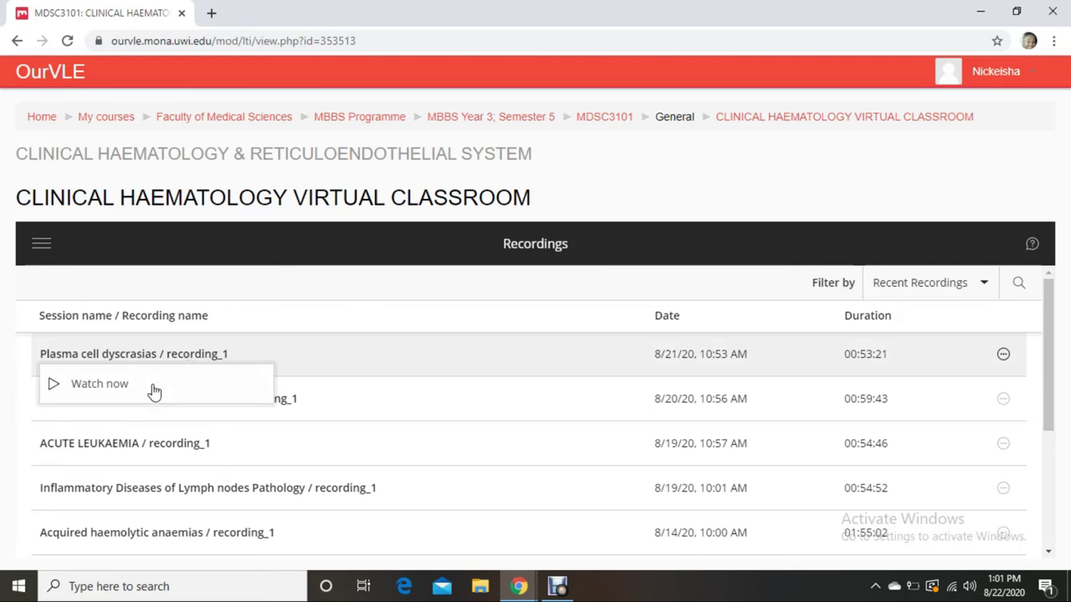
click(324, 301)
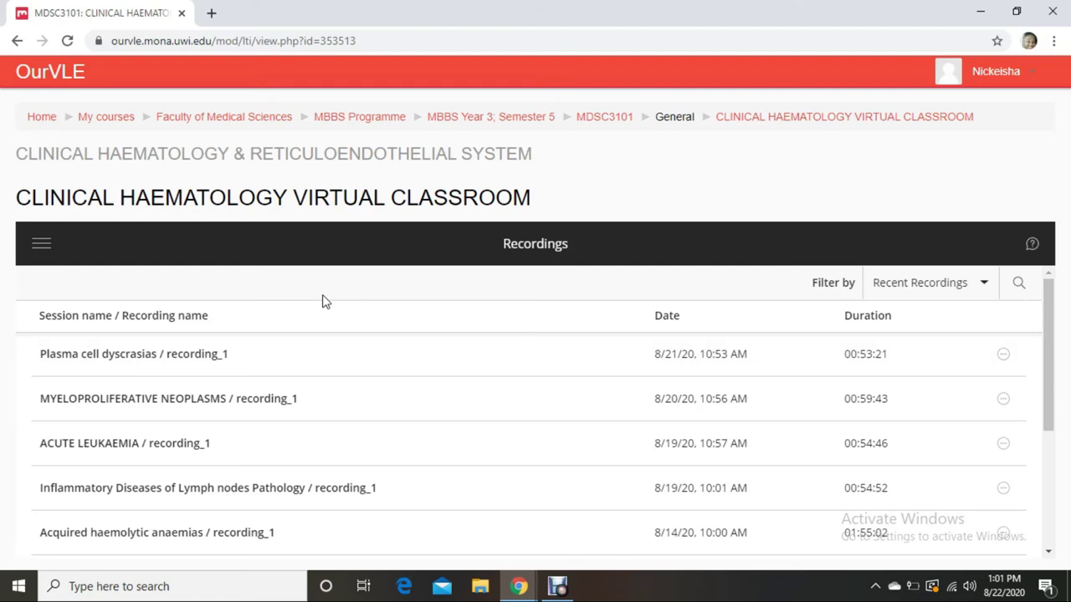
click(985, 285)
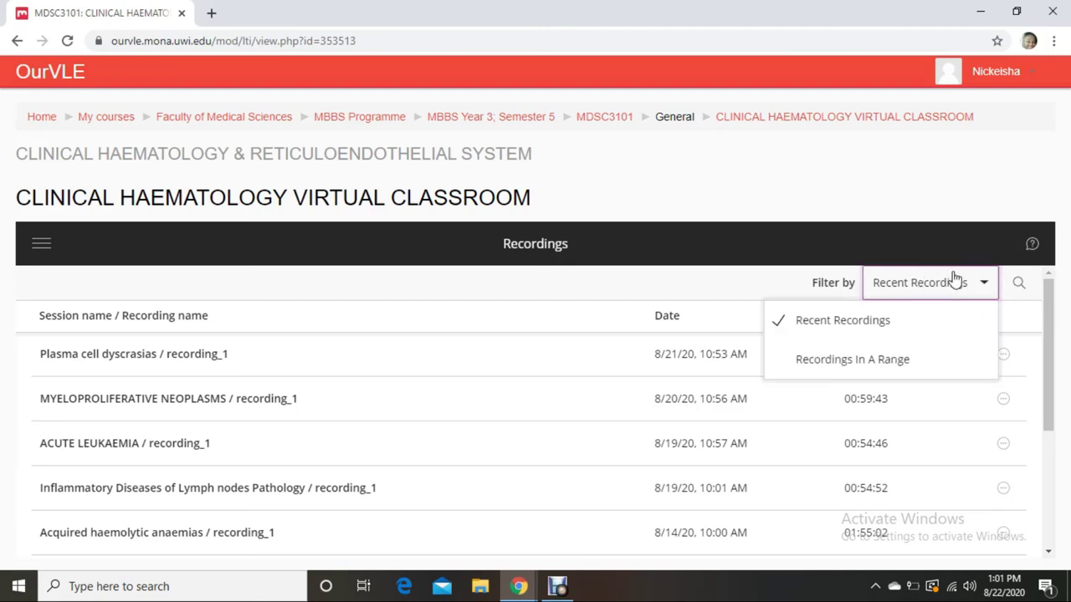
Filter recordings to the 8/3/20–8/22/20 range, review them, then revert to Recent Recordings.
click(870, 360)
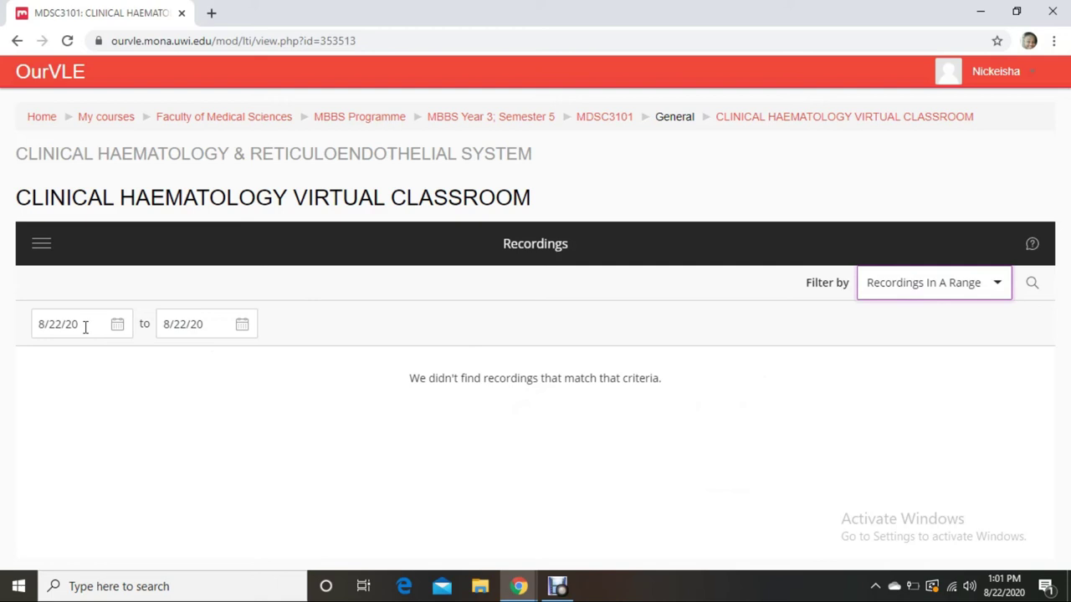
click(111, 329)
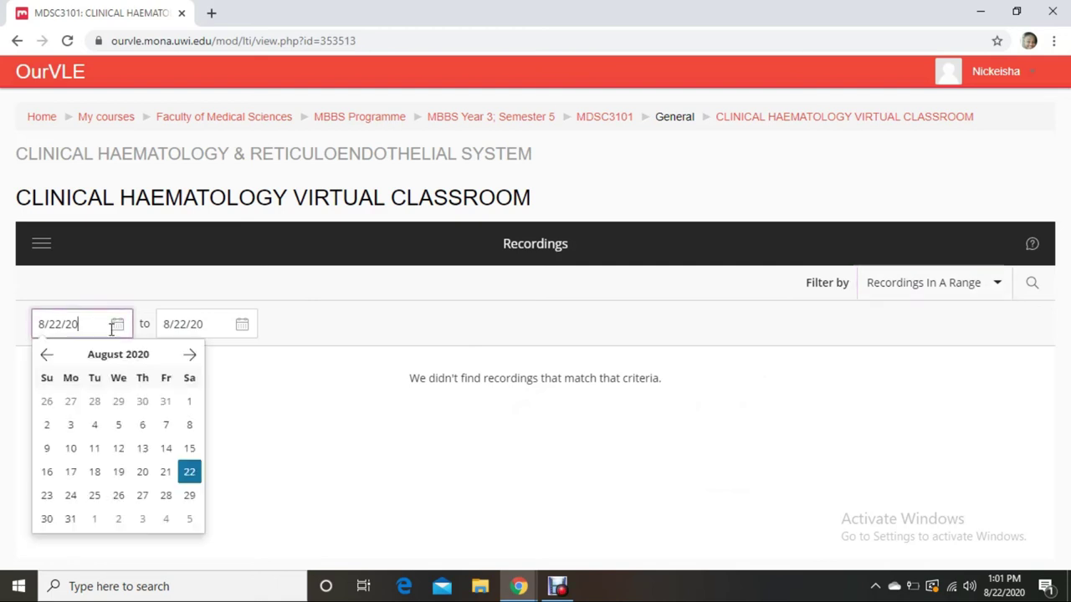
click(70, 427)
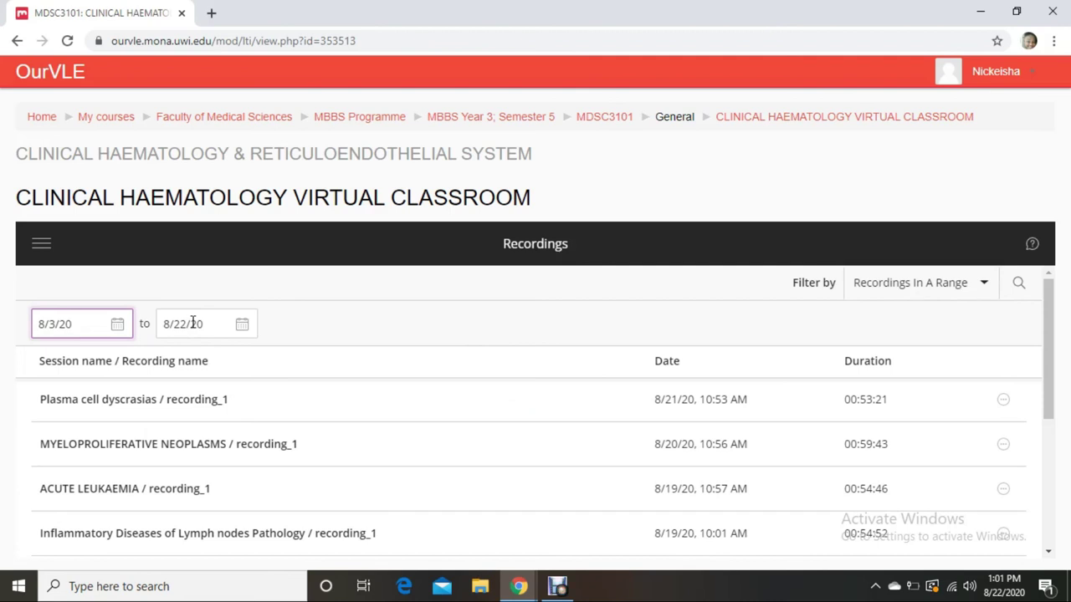
scroll(261, 403, down, 3)
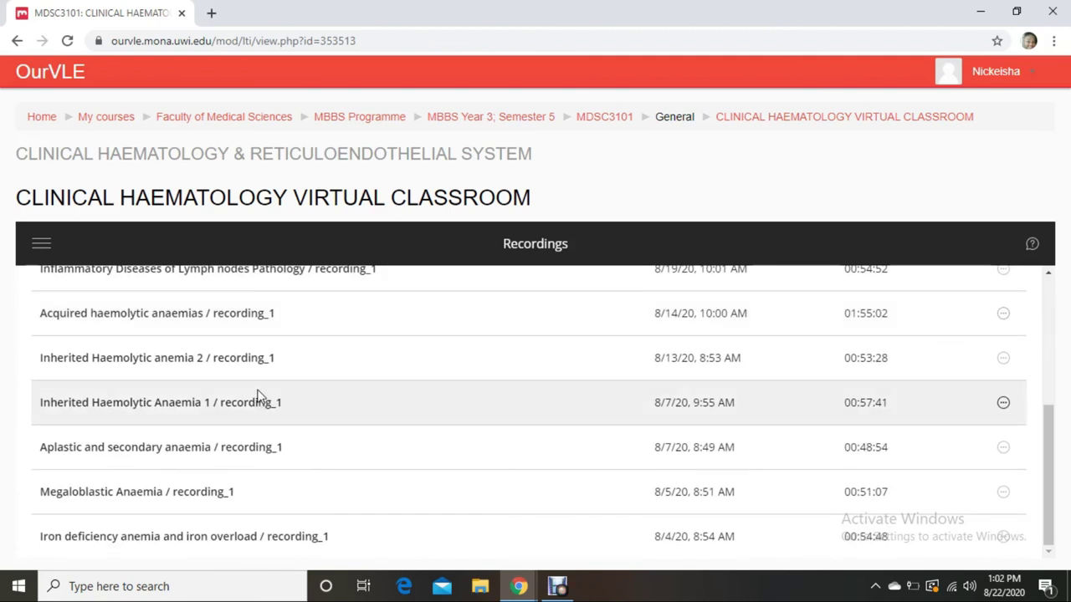
scroll(259, 389, up, 3)
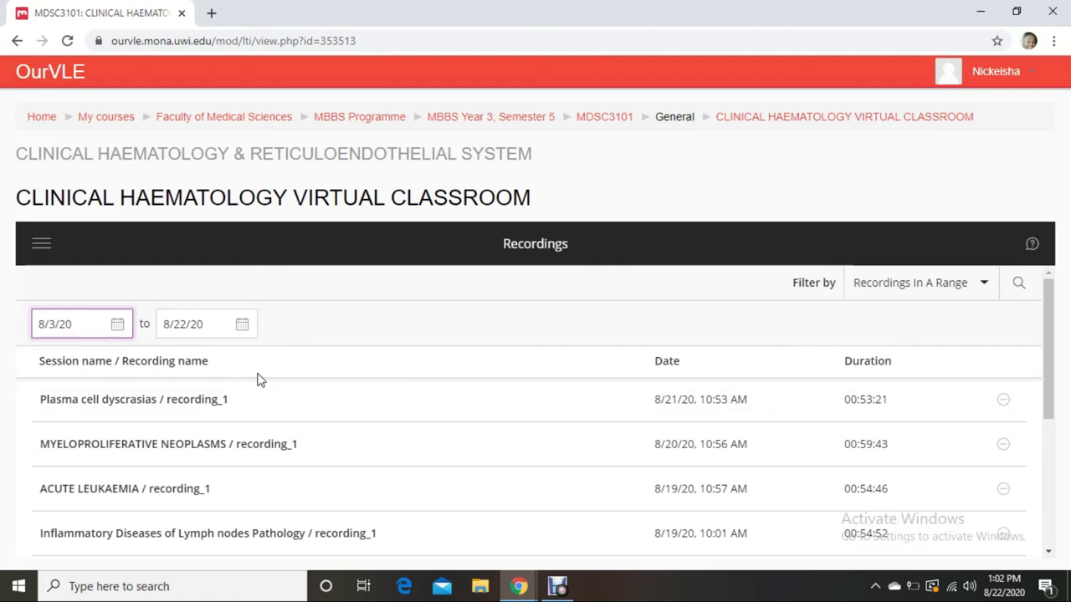
click(972, 286)
click(902, 326)
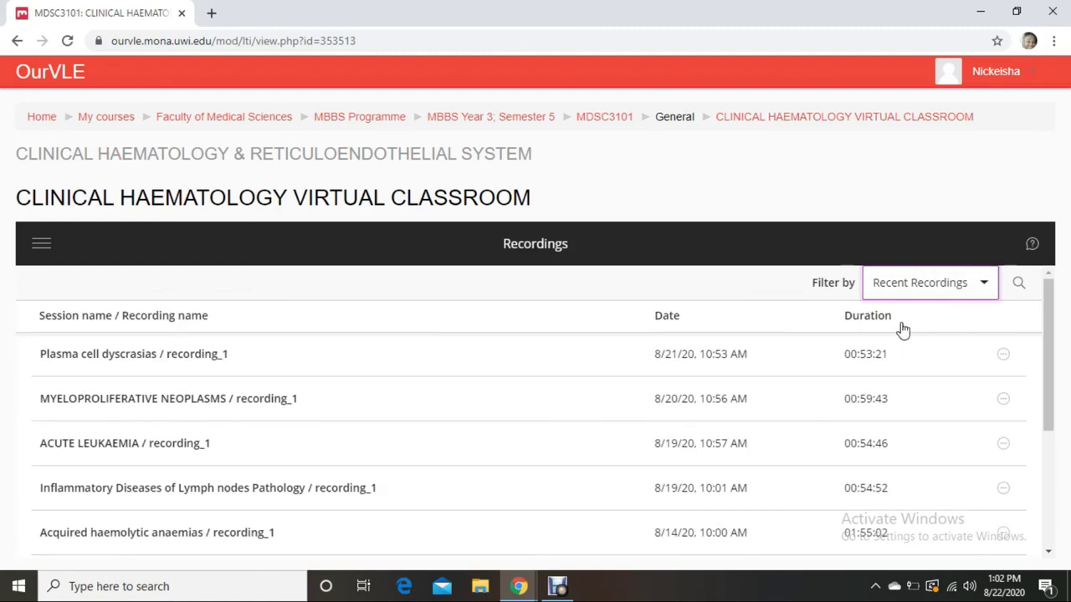